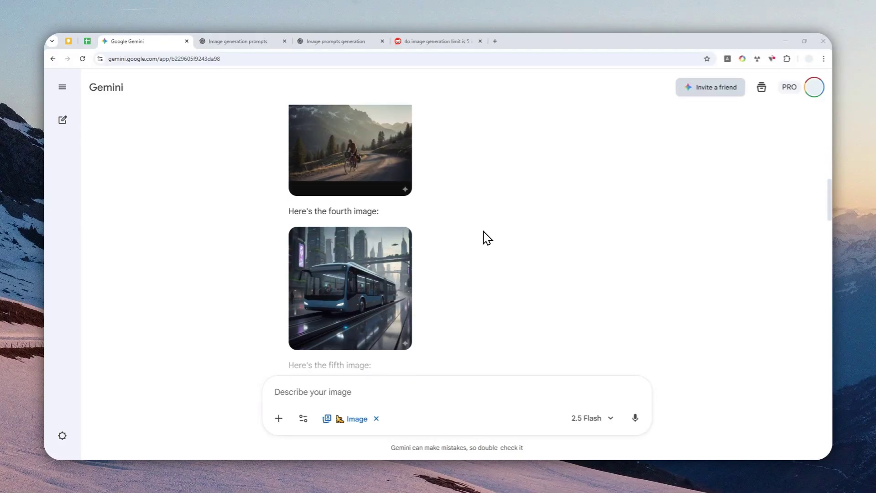
Scroll through Gemini's generated images down to the tenth, a camper van by mountains
scroll(487, 238, down, 15)
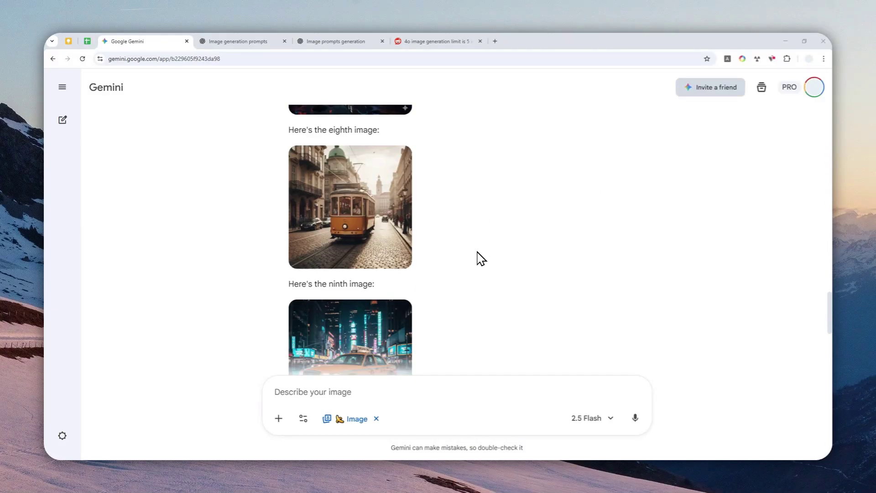
scroll(481, 259, down, 5)
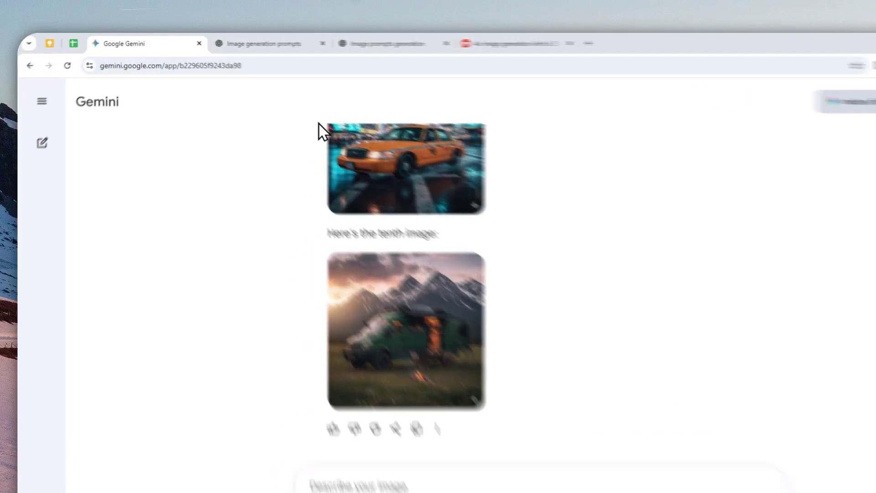
Switch to the 'Image generation prompts' chat and bring its tiger and okapi images into view
click(247, 42)
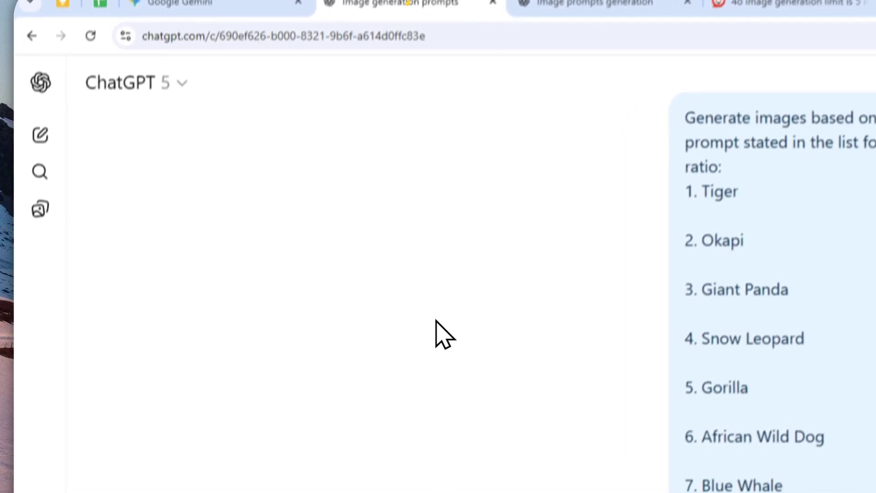
scroll(438, 328, down, 10)
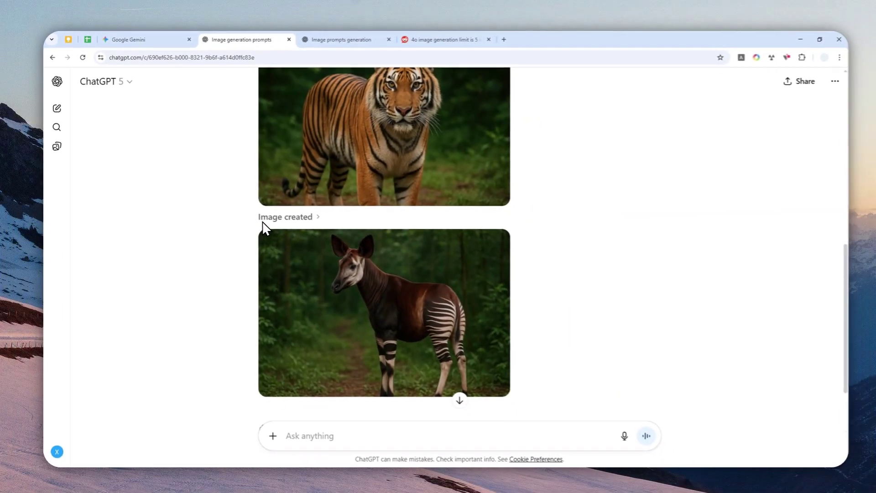
scroll(525, 415, up, 2)
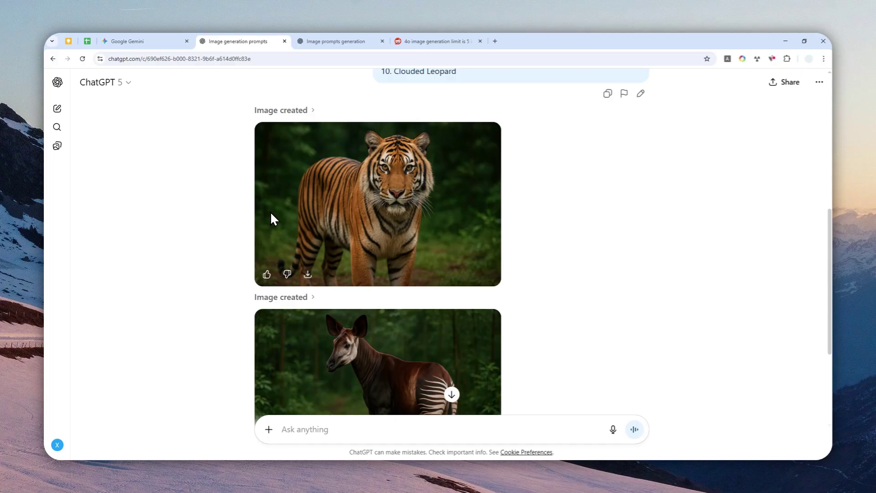
scroll(271, 219, down, 1)
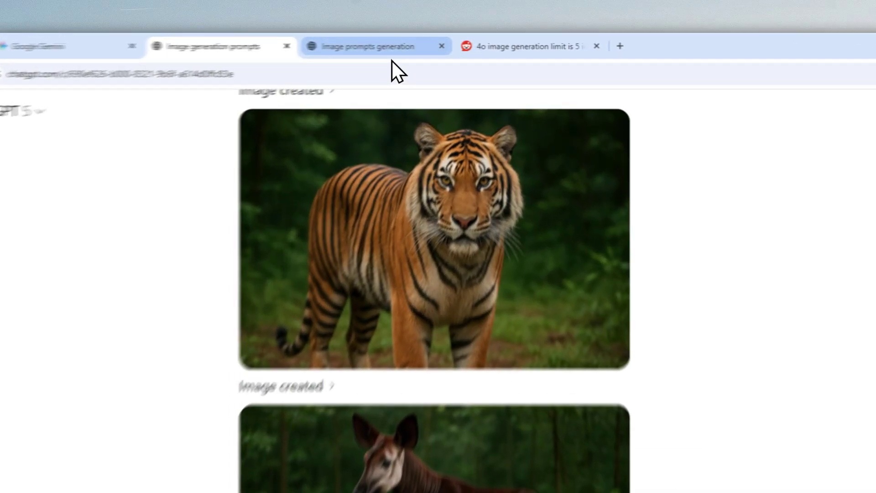
click(336, 41)
scroll(438, 274, down, 3)
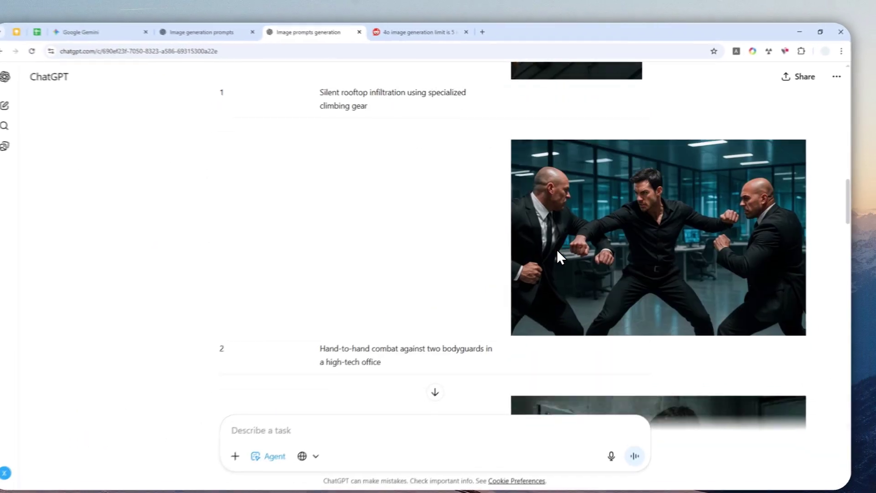
scroll(522, 337, down, 10)
scroll(553, 248, down, 4)
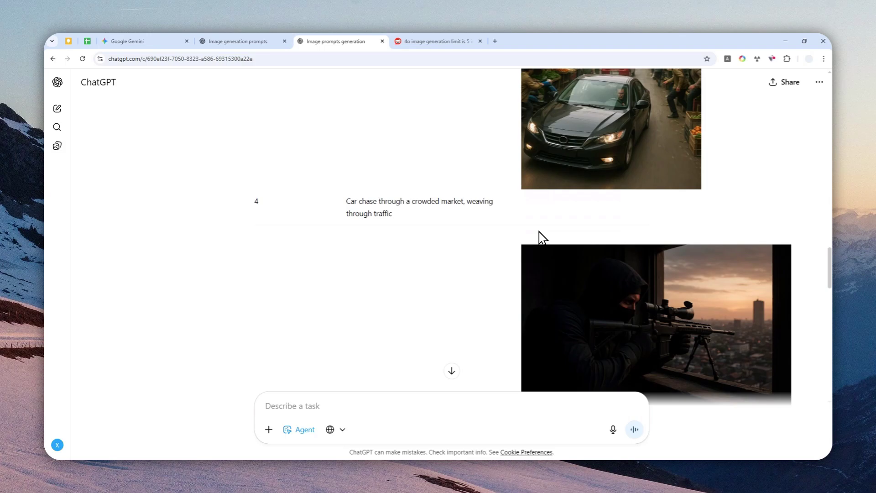
scroll(528, 240, down, 4)
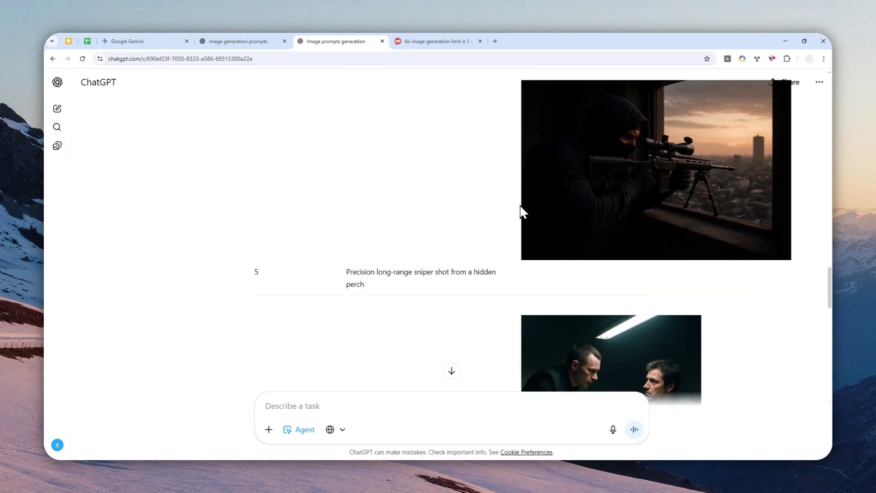
scroll(497, 234, down, 6)
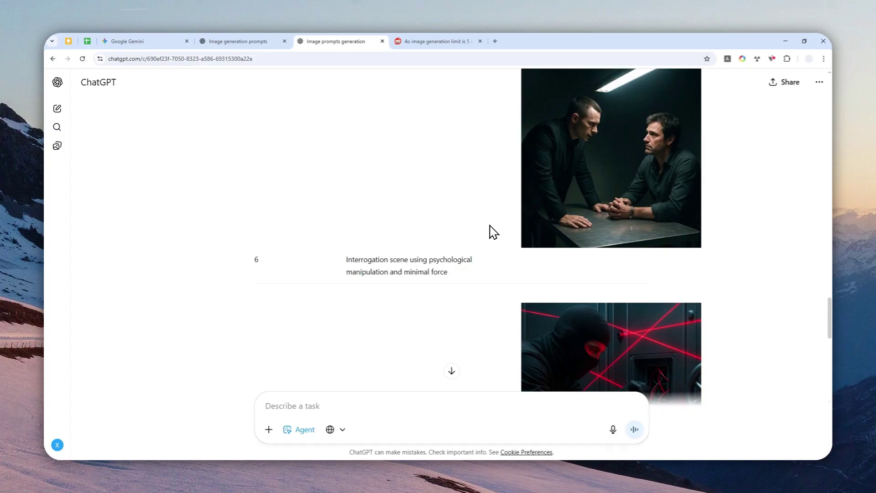
scroll(487, 231, down, 4)
scroll(488, 231, down, 4)
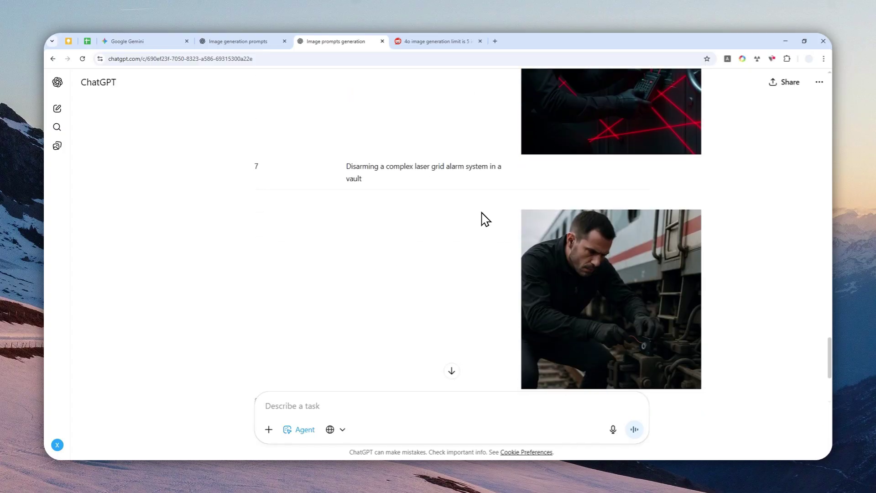
scroll(484, 226, down, 4)
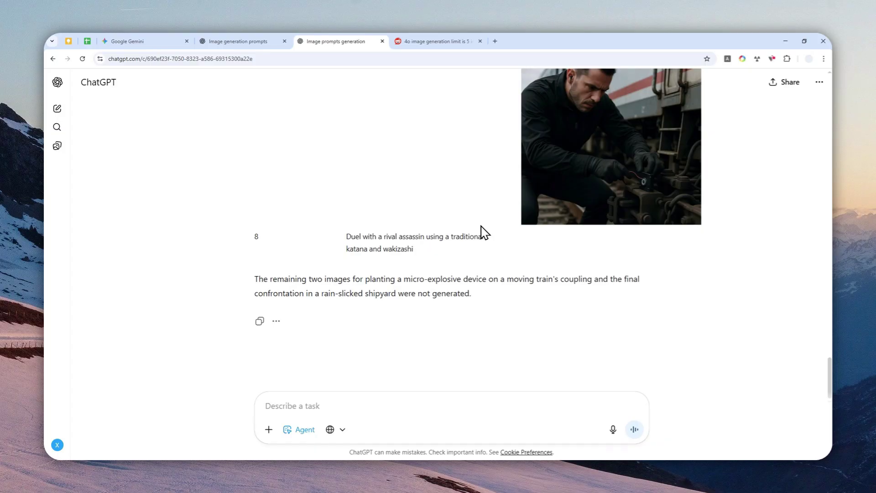
click(268, 40)
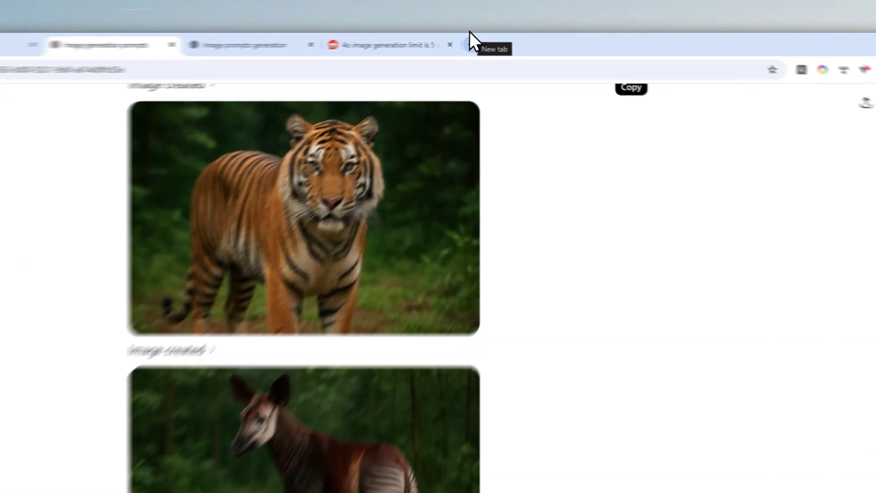
Start a new ChatGPT tab and copy the ten-animal prompt from the old chat
click(495, 41)
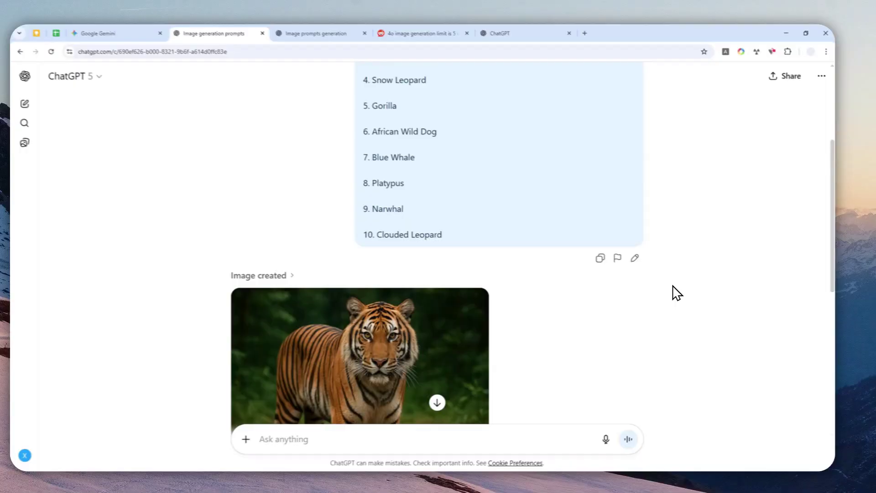
scroll(639, 256, up, 3)
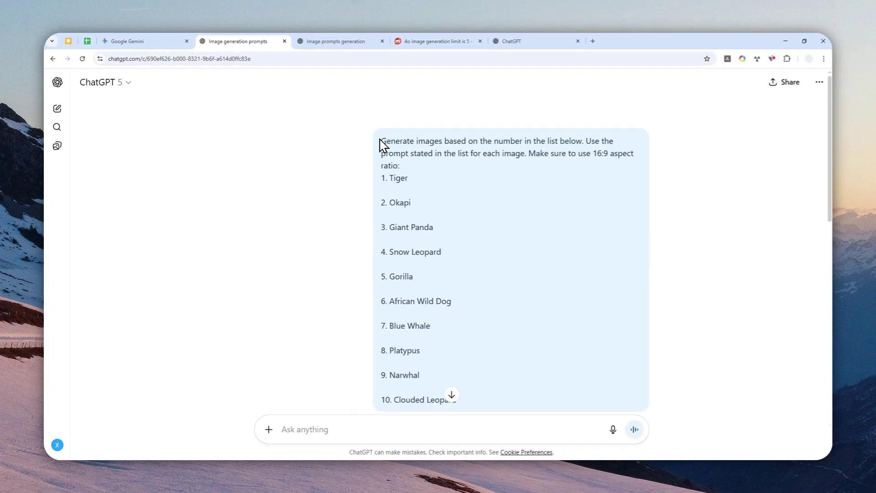
scroll(385, 148, down, 1)
click(607, 381)
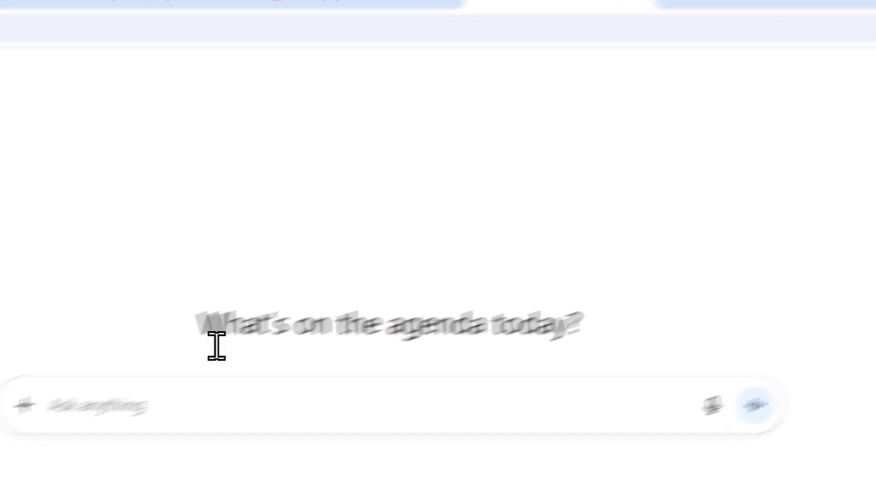
Paste the 16:9 animal prompt, Tiger through Clouded Leopard, into the new chat's message box
right_click(104, 406)
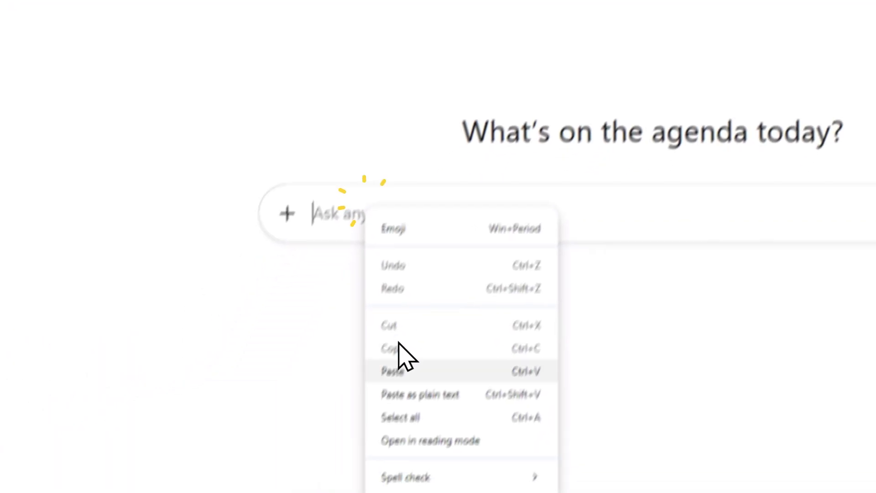
click(134, 492)
scroll(452, 231, down, 3)
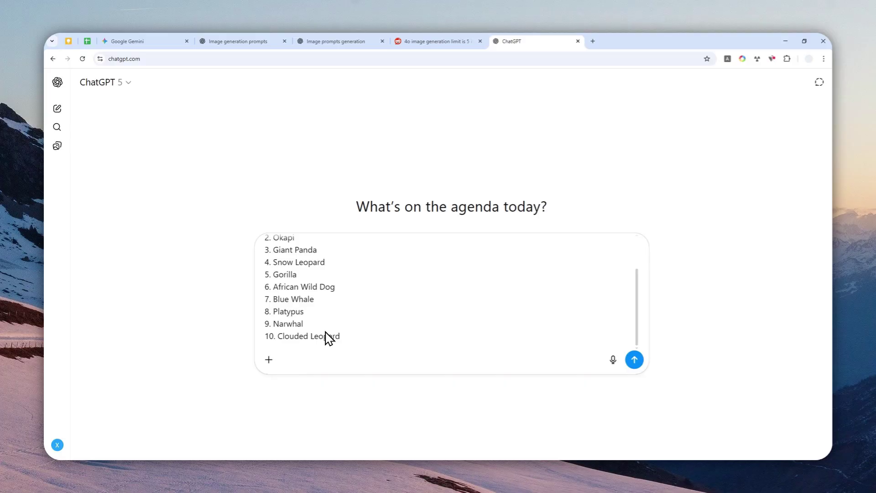
Review the r/OpenAI post on the 5-images-per-hour Plus limit, highlighting '4o image generation' and 'Plus'
click(434, 41)
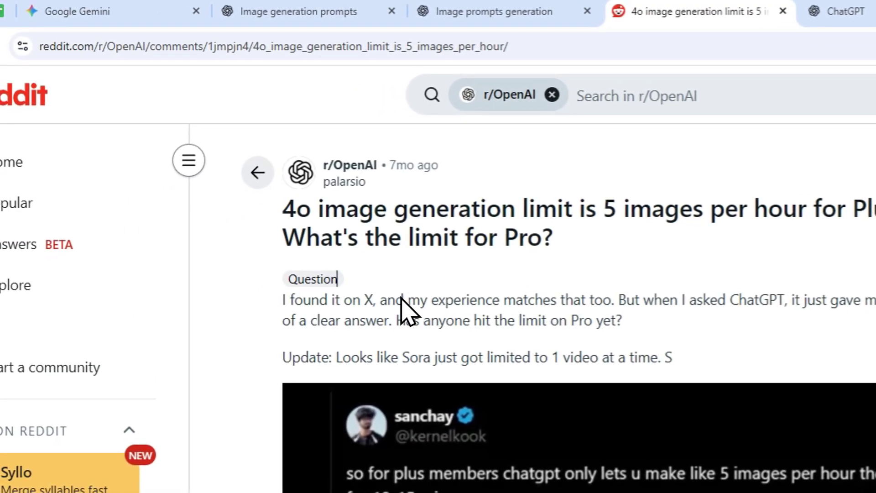
drag(283, 209, 539, 216)
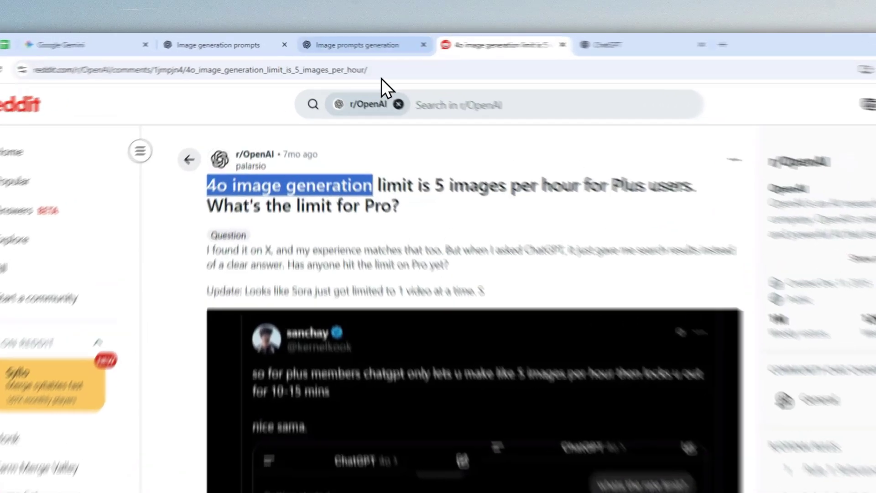
click(340, 41)
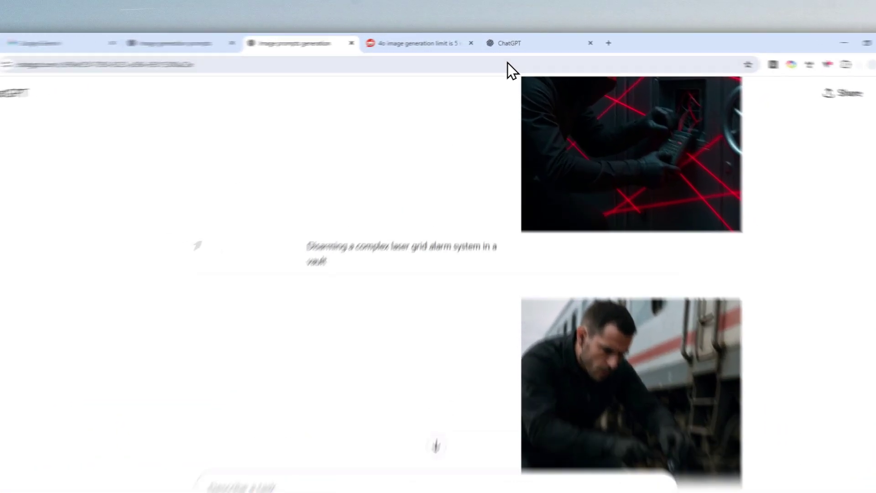
click(529, 41)
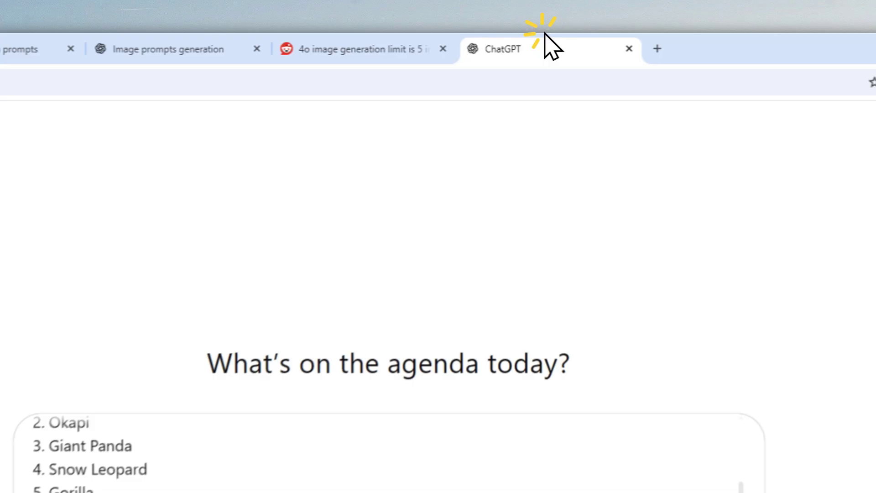
click(361, 51)
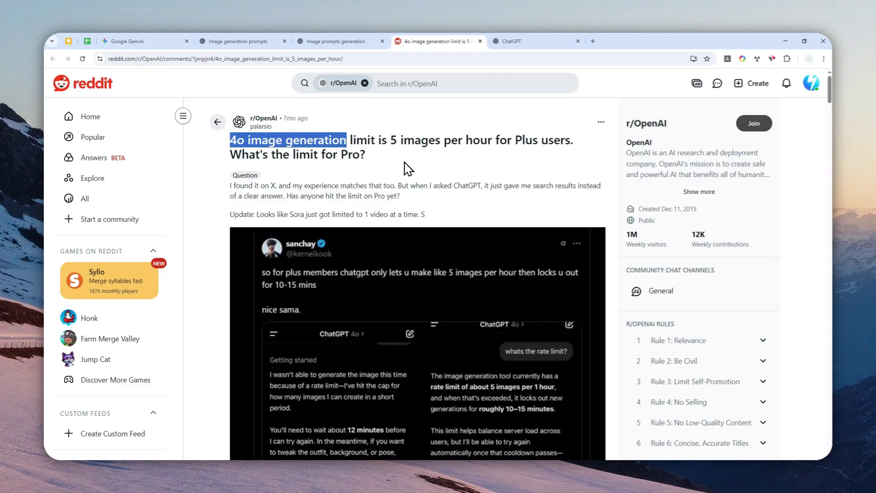
double_click(527, 143)
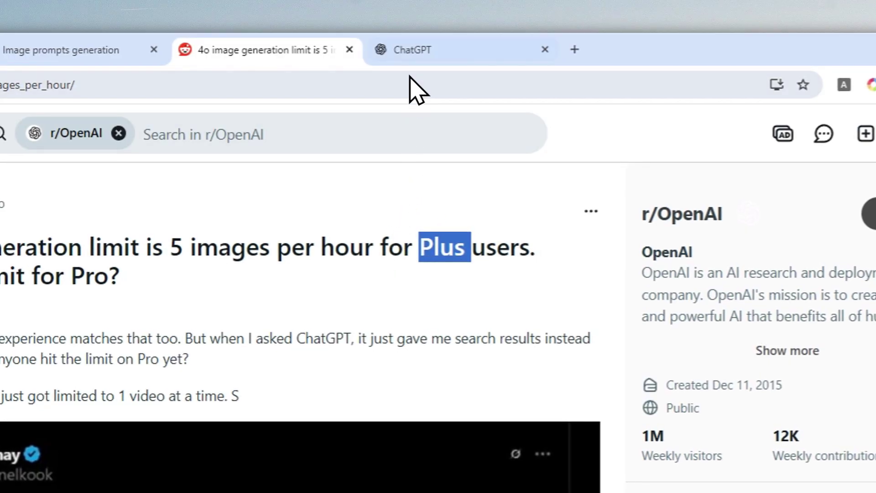
click(443, 48)
scroll(326, 417, up, 3)
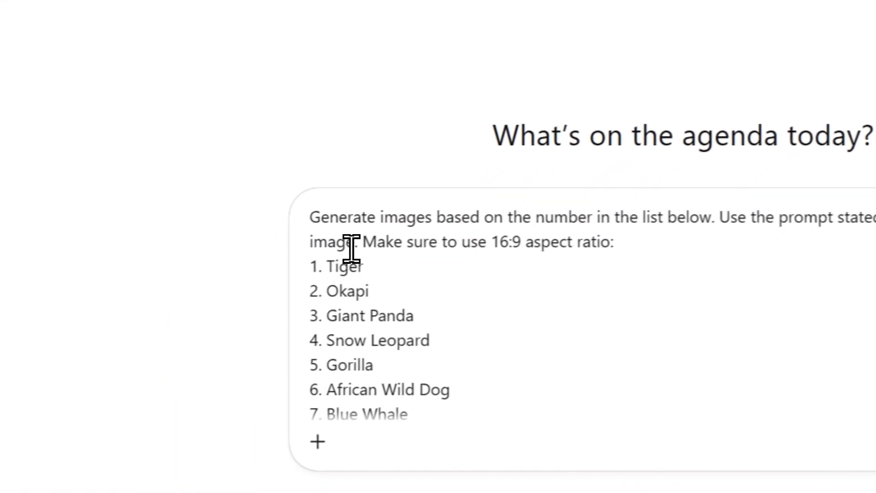
click(343, 221)
scroll(402, 226, down, 3)
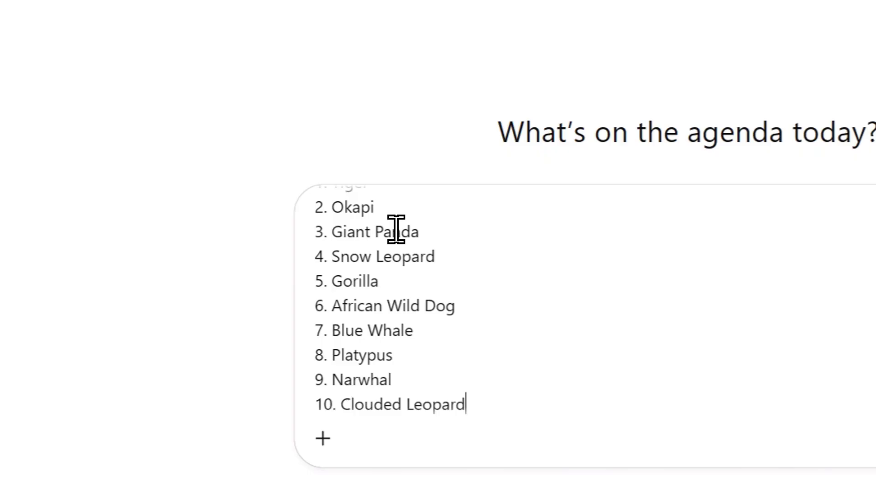
scroll(391, 237, up, 3)
click(337, 219)
drag(316, 214, 633, 218)
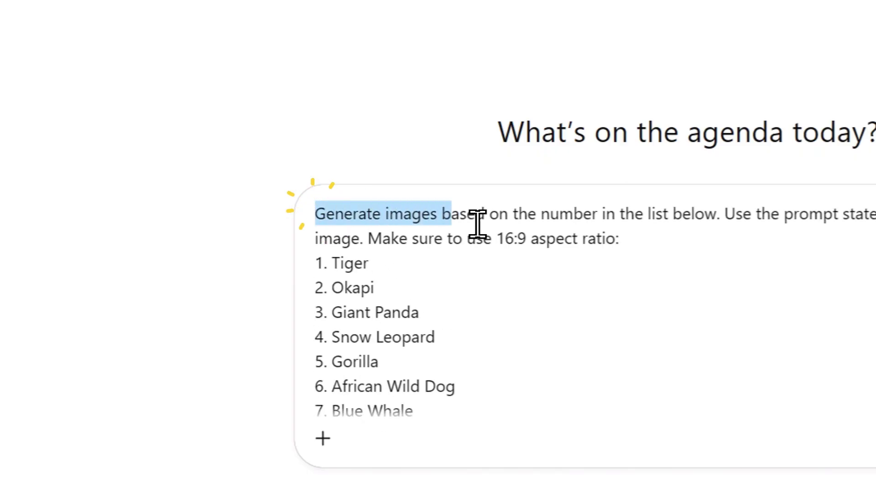
drag(456, 245, 417, 260)
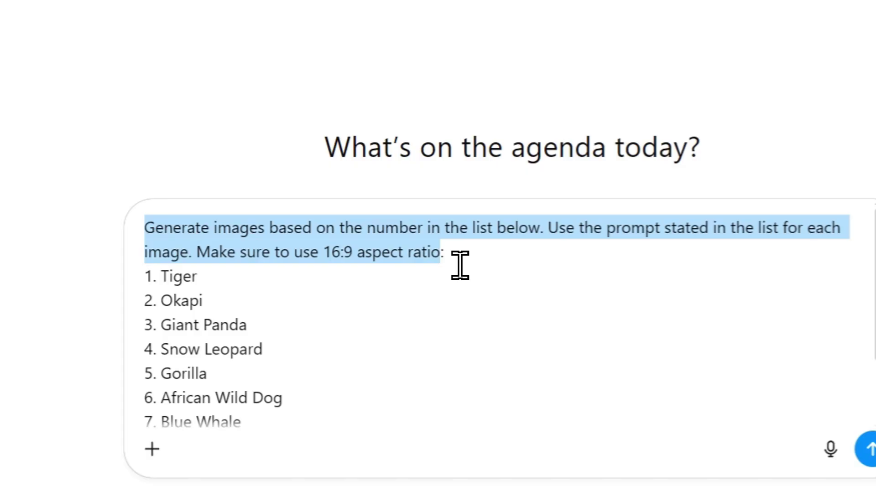
click(413, 259)
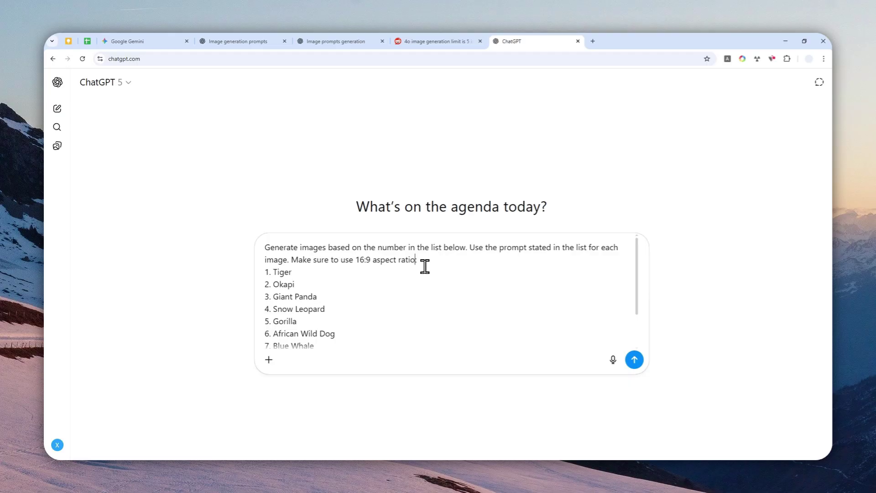
text(:)
key(BackSpace)
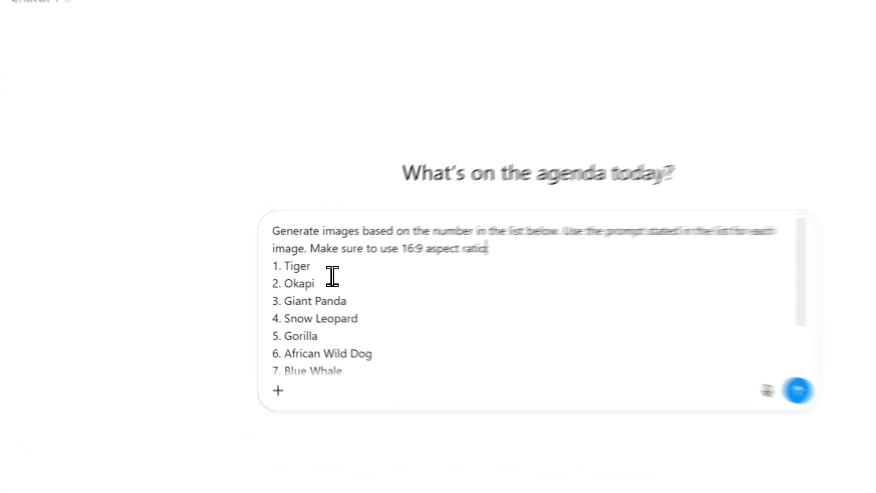
drag(292, 273, 286, 275)
double_click(324, 259)
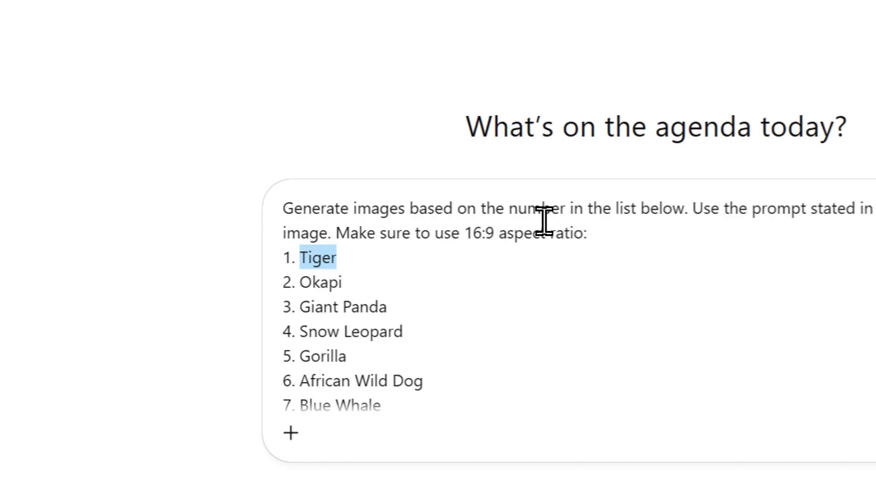
drag(635, 241, 284, 208)
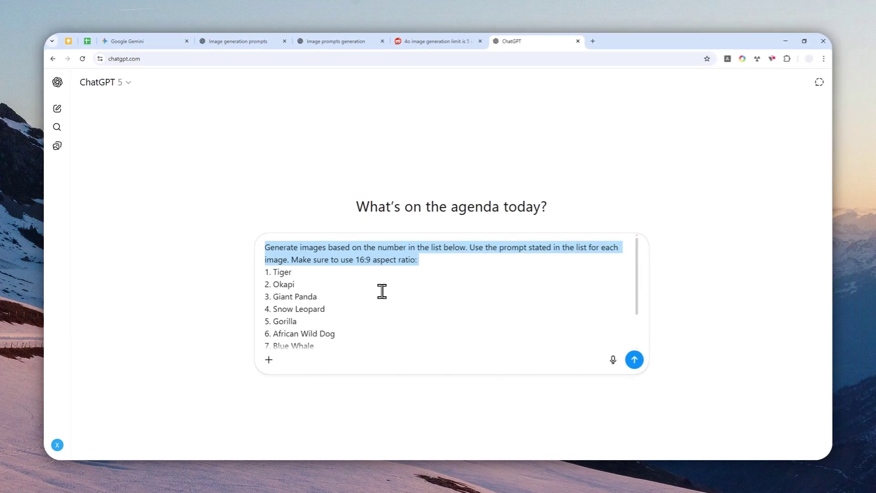
scroll(364, 291, down, 1)
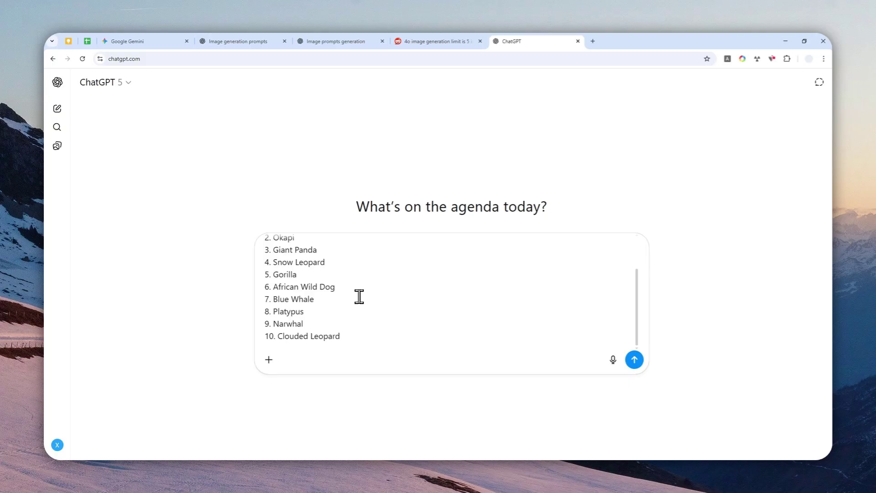
Turn on agent mode and send the ten-animal 16:9 image prompt
click(269, 359)
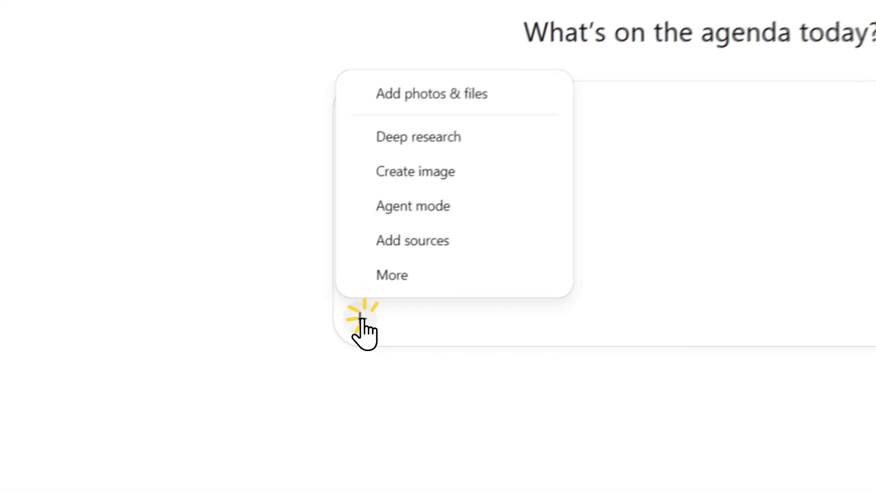
click(447, 194)
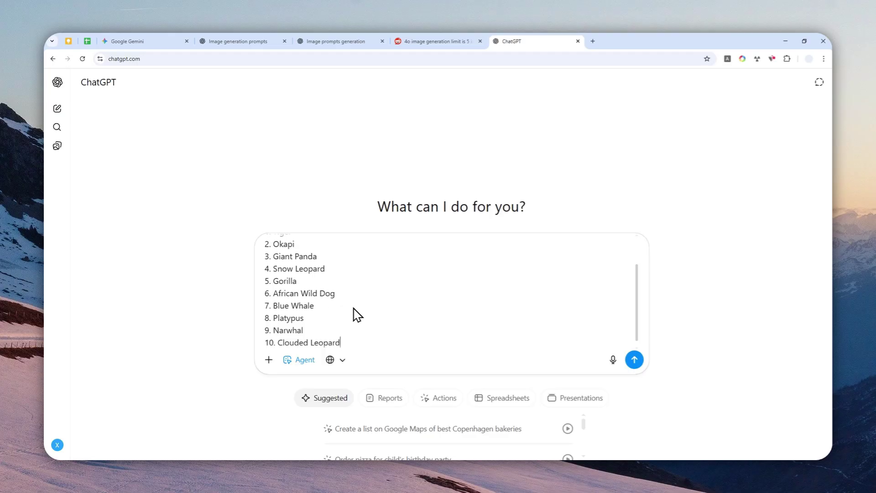
scroll(383, 306, up, 2)
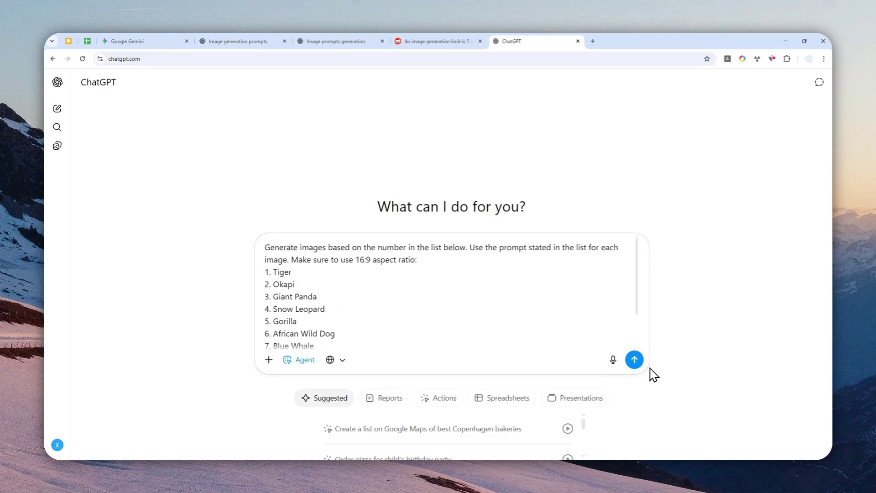
click(635, 360)
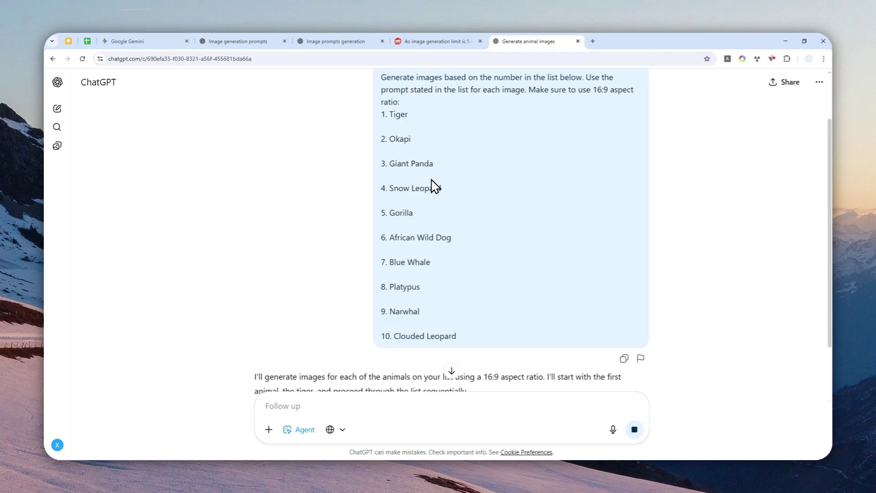
Scroll through the eight animal images and highlight the note that narwhal and clouded leopard hit rate limits
scroll(436, 194, down, 2)
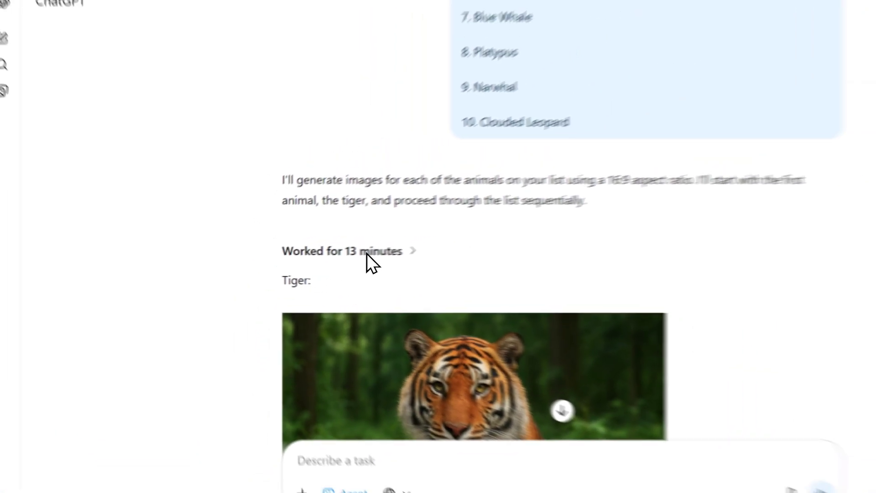
scroll(379, 260, down, 12)
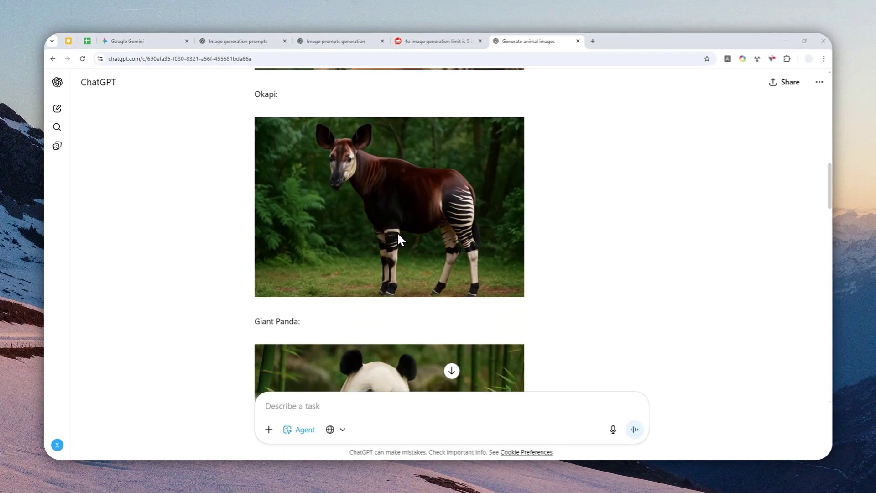
scroll(397, 232, down, 15)
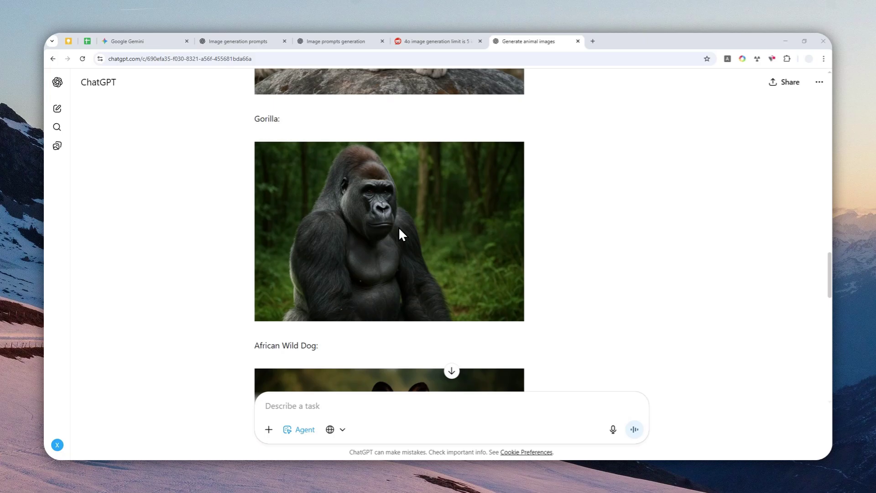
scroll(399, 235, down, 10)
scroll(393, 234, down, 2)
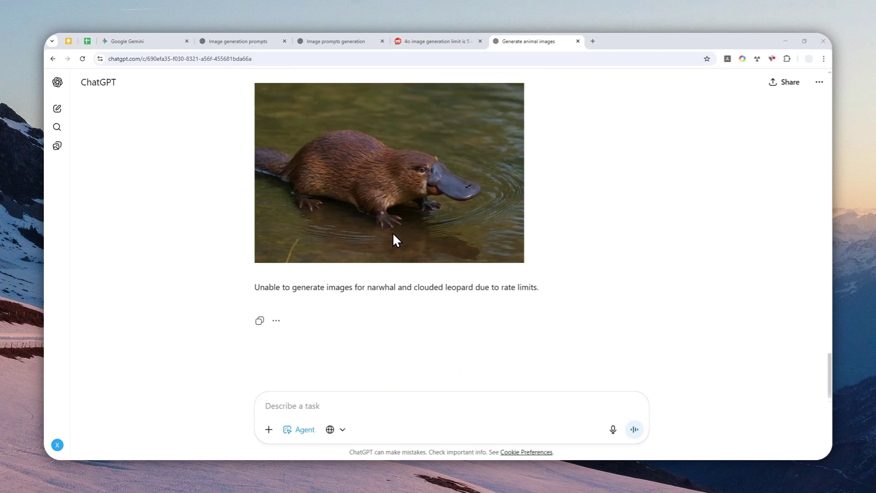
drag(252, 288, 544, 295)
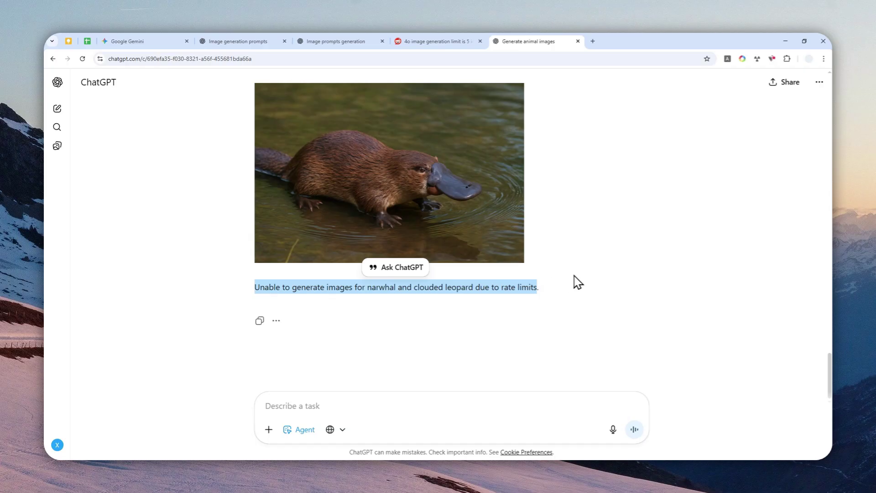
Go back up to select the prompt's opening instruction paragraph, then return to the tiger image
scroll(611, 265, up, 3)
scroll(545, 217, up, 3)
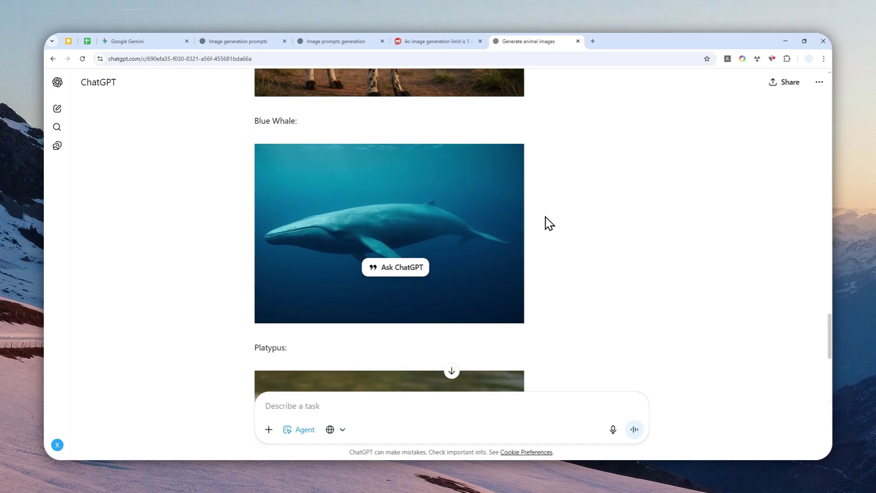
scroll(555, 205, up, 2)
scroll(552, 219, up, 3)
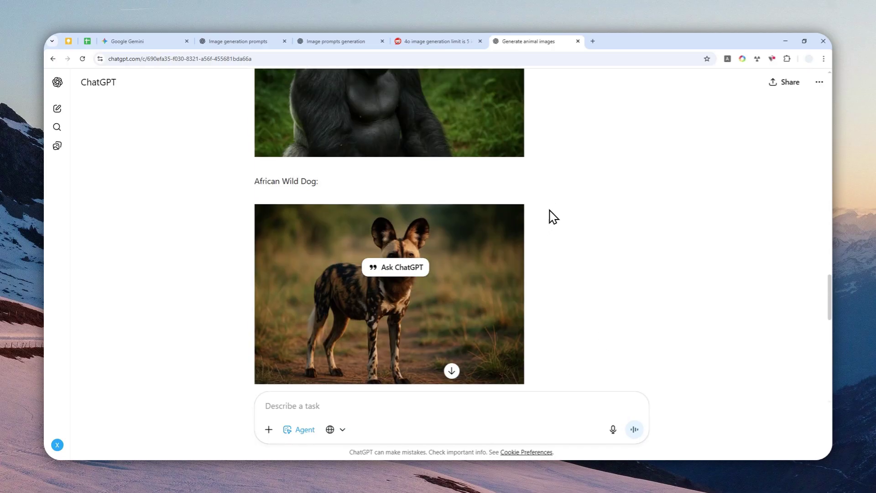
scroll(569, 194, up, 15)
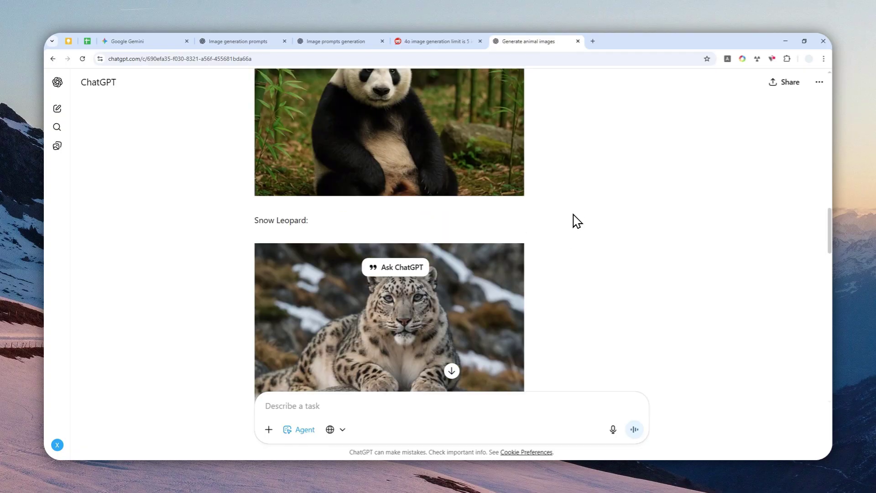
scroll(576, 221, up, 15)
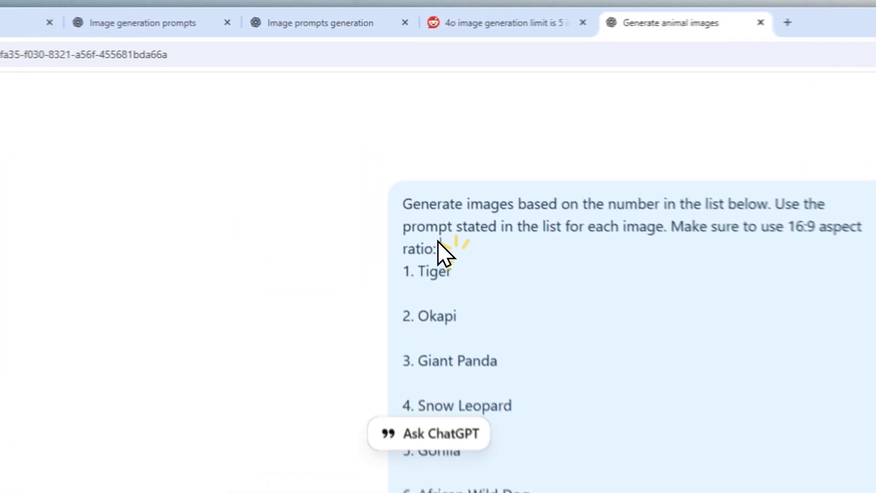
triple_click(404, 165)
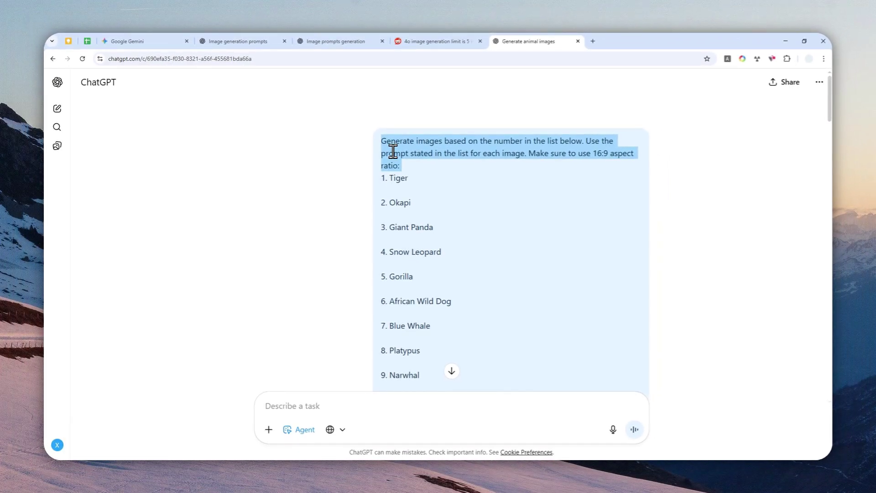
scroll(359, 186, down, 4)
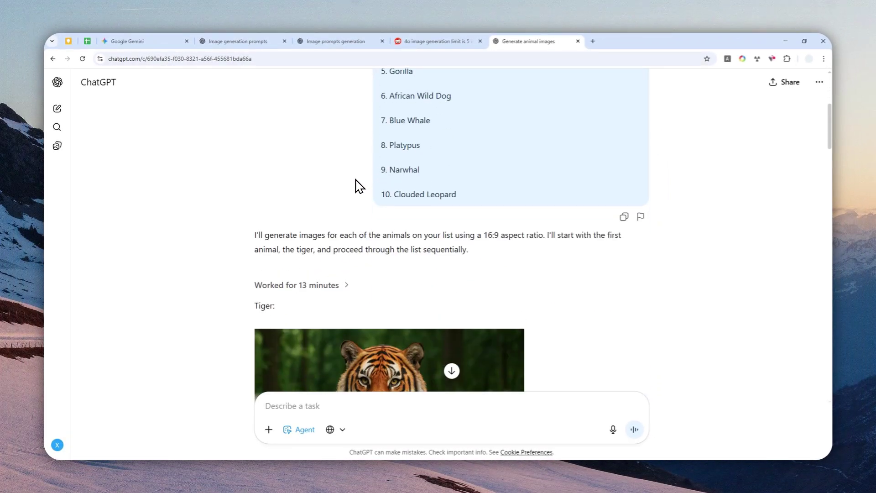
scroll(390, 173, down, 3)
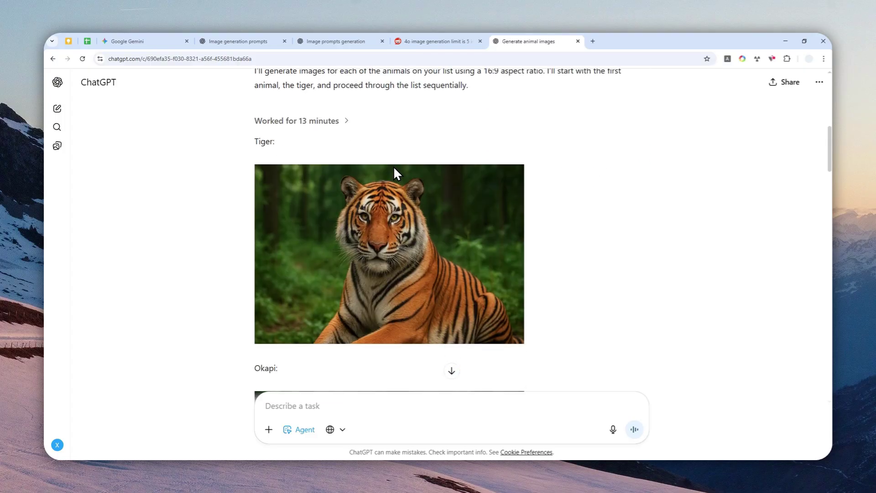